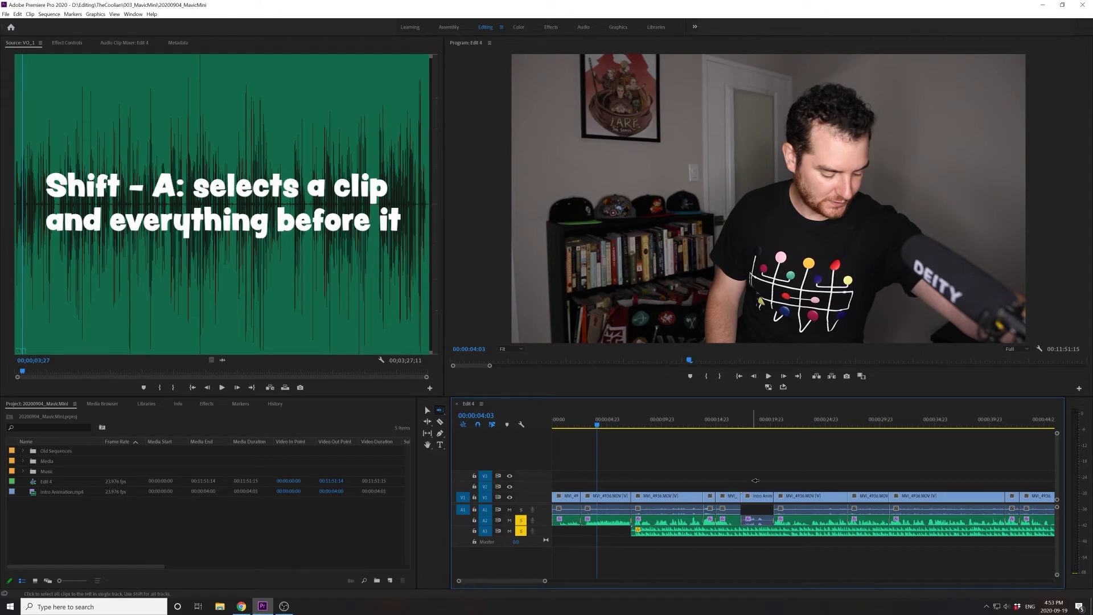
Select the clip and everything before it, shift the later clips right, then undo the shift
left_click(817, 499)
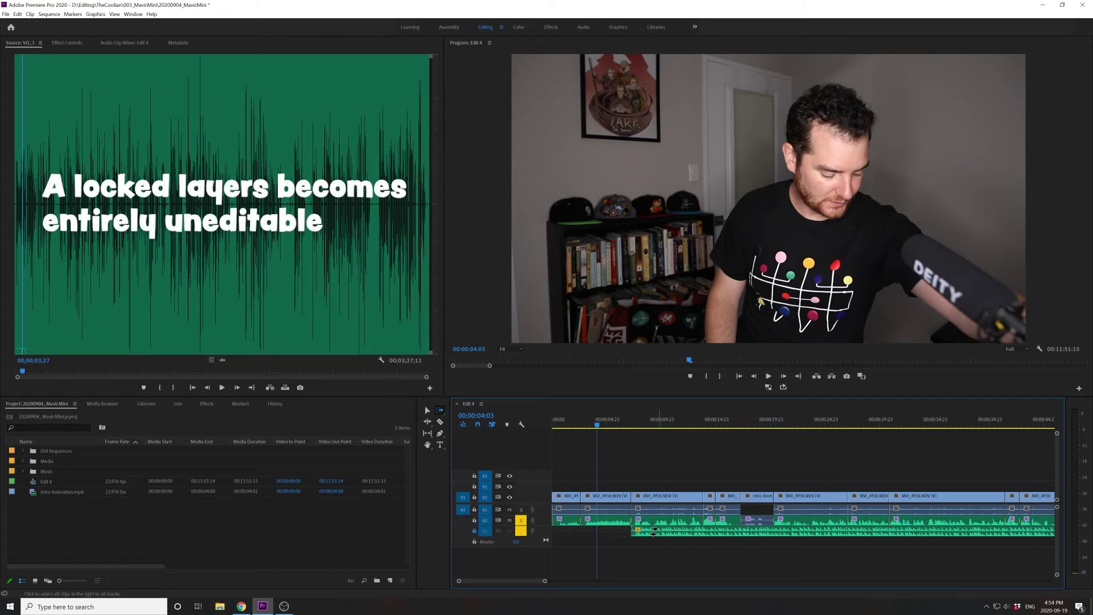
left_click_drag(663, 517, 754, 515)
key("ctrl+z")
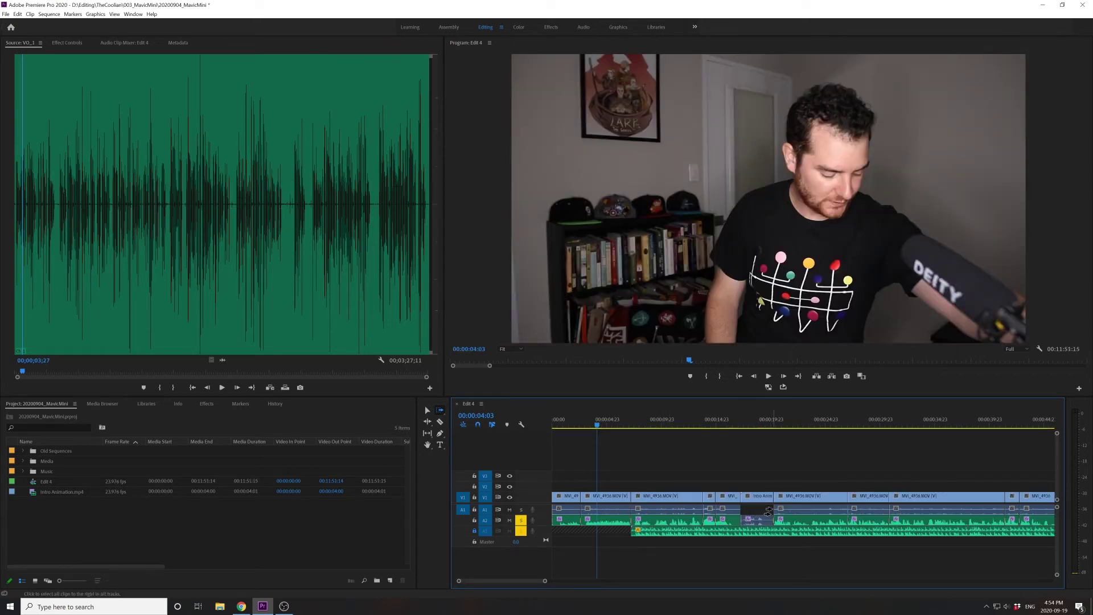
Push the later clips right and return them to their place
mouse_move(851, 515)
left_mouse_down()
mouse_move(943, 516)
mouse_move(852, 517)
left_mouse_up()
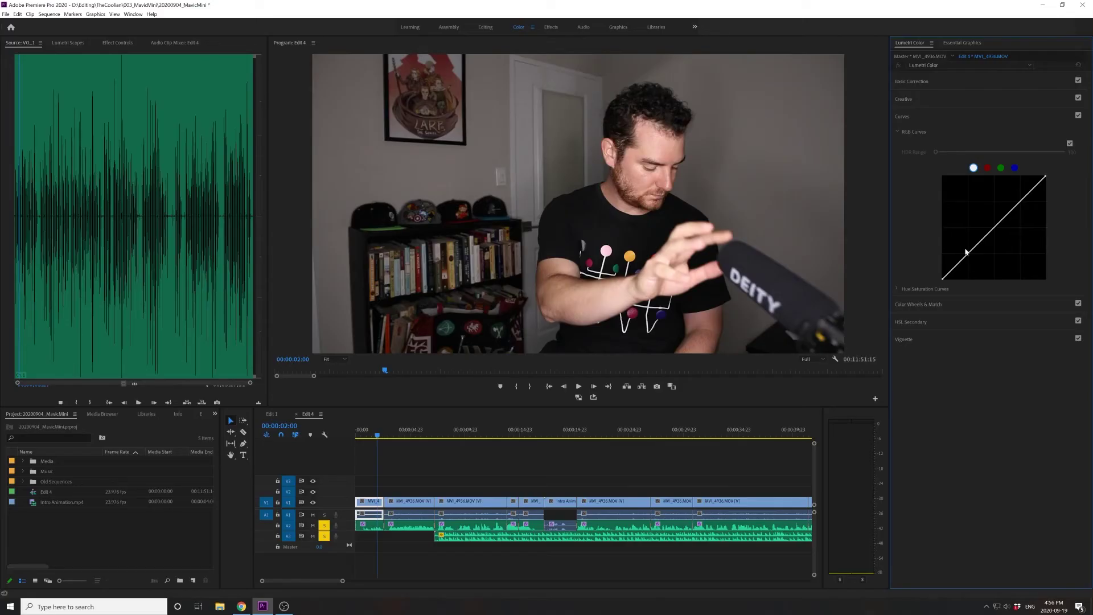
Shape an S-curve in RGB Curves by lifting the shadows and pulling the highlights down
left_click_drag(961, 263, 959, 256)
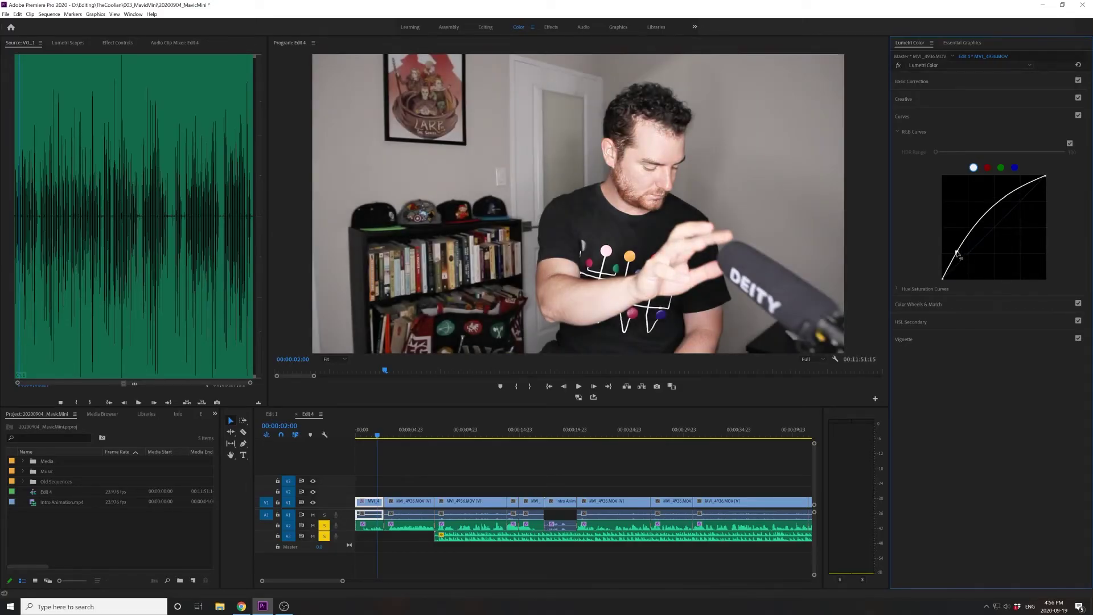
left_click_drag(1000, 212, 1012, 213)
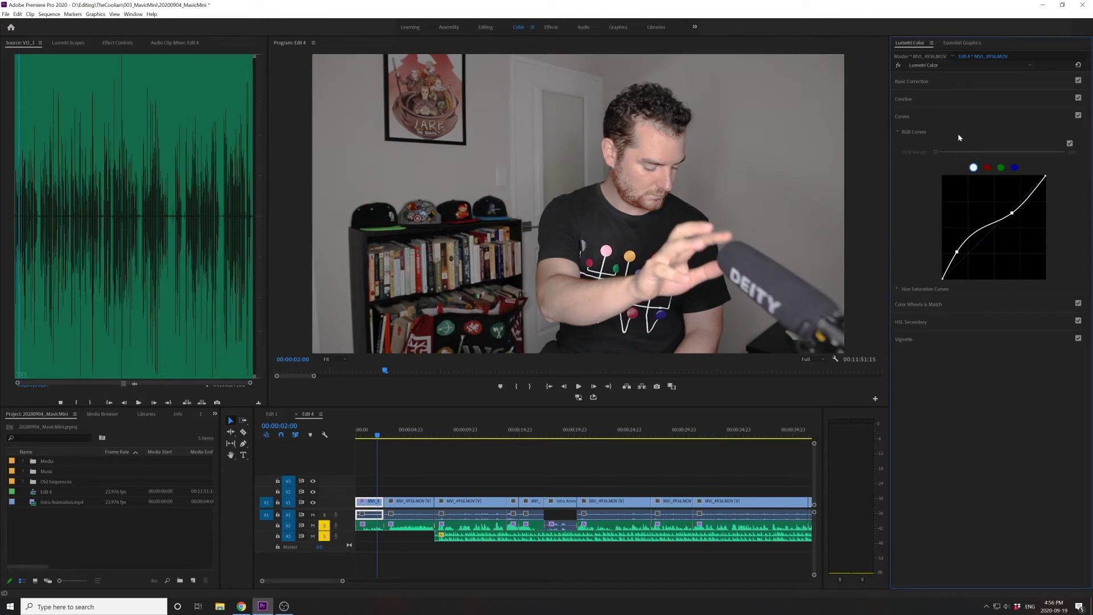
left_click(932, 99)
Drain the clip's Saturation to black and white and add a vignette of about -1.6
left_click(937, 83)
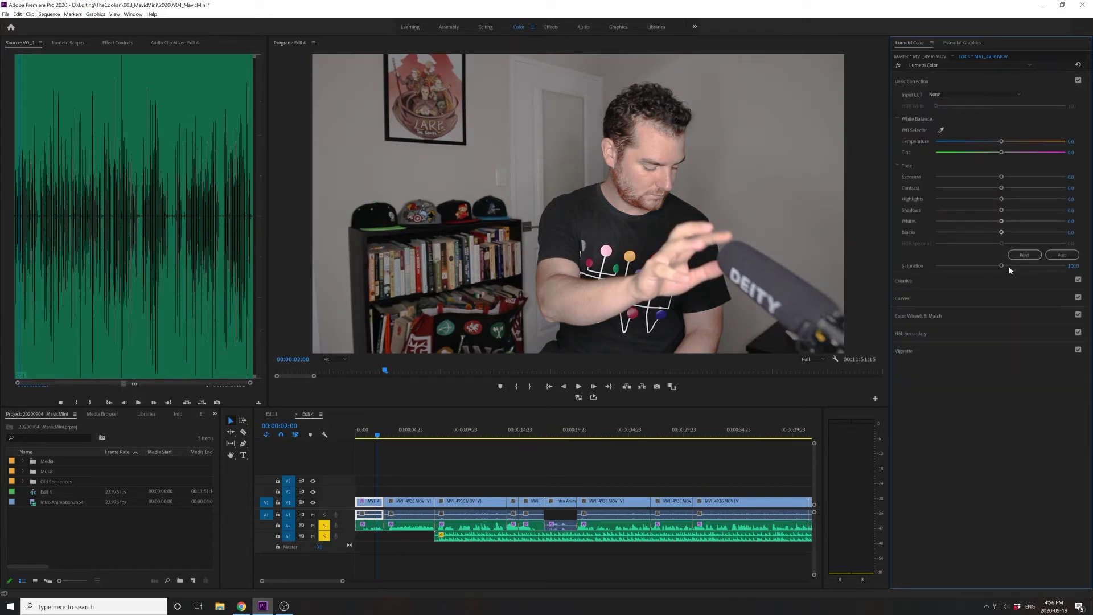
left_click_drag(1042, 265, 956, 271)
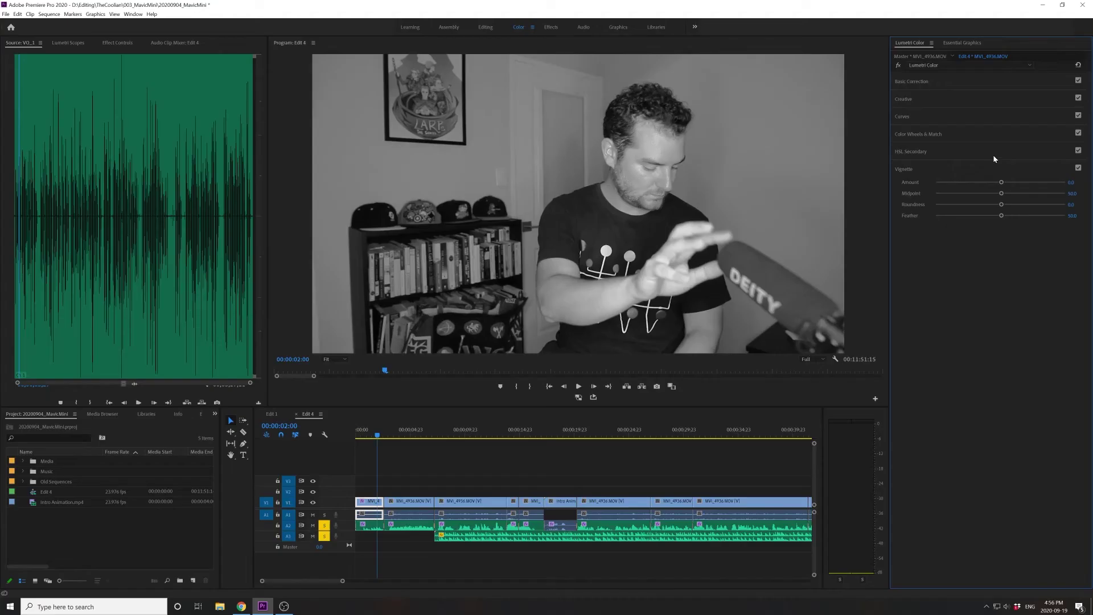
left_click_drag(991, 186, 957, 183)
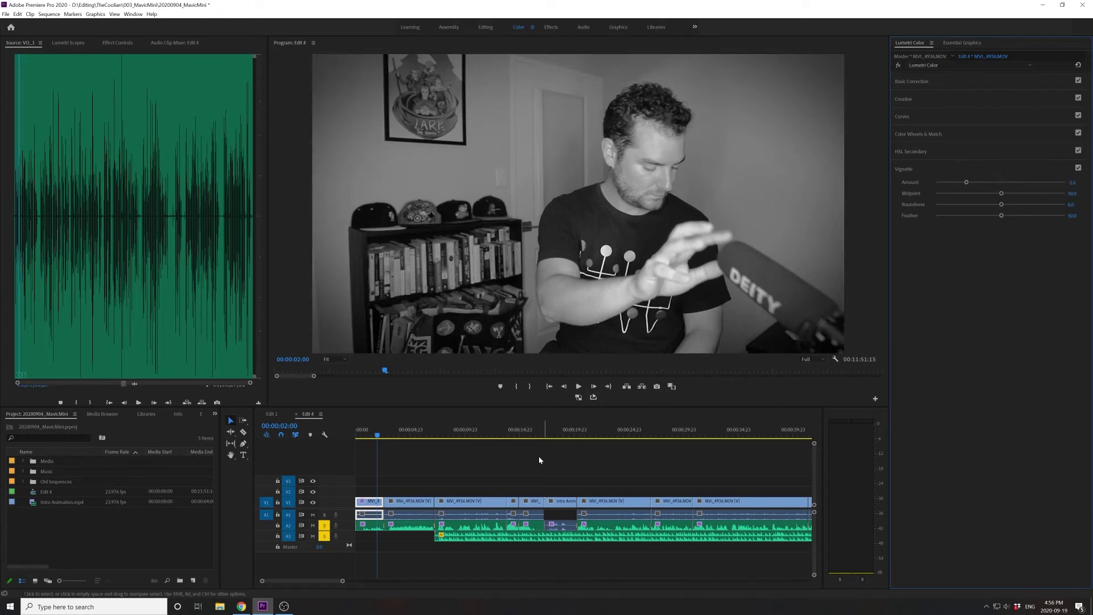
left_click(515, 459)
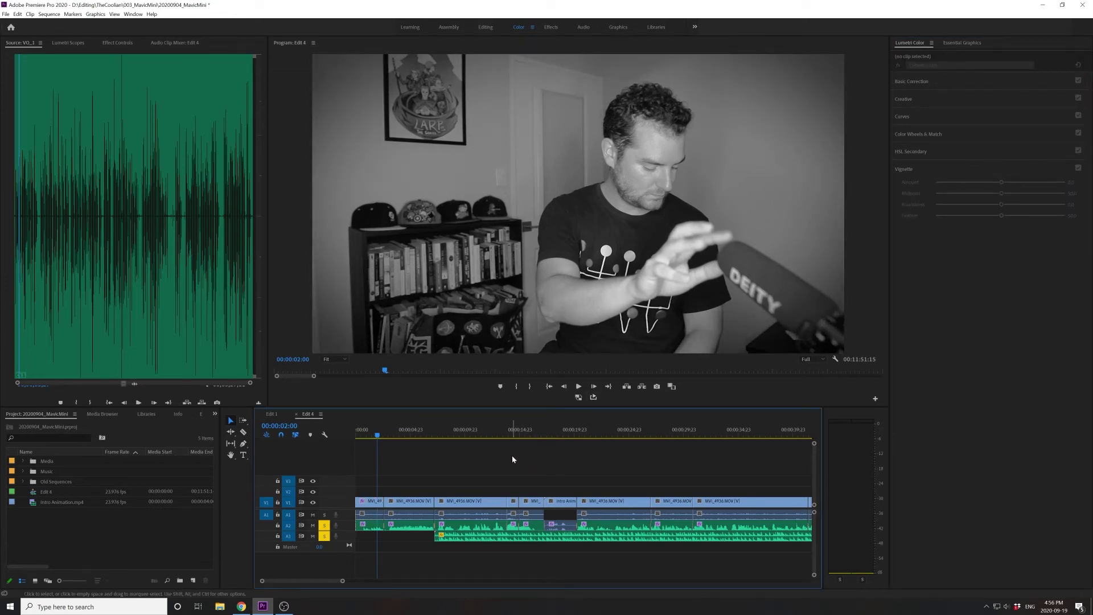
left_click(377, 434)
key("d")
left_click_drag(380, 434, 383, 433)
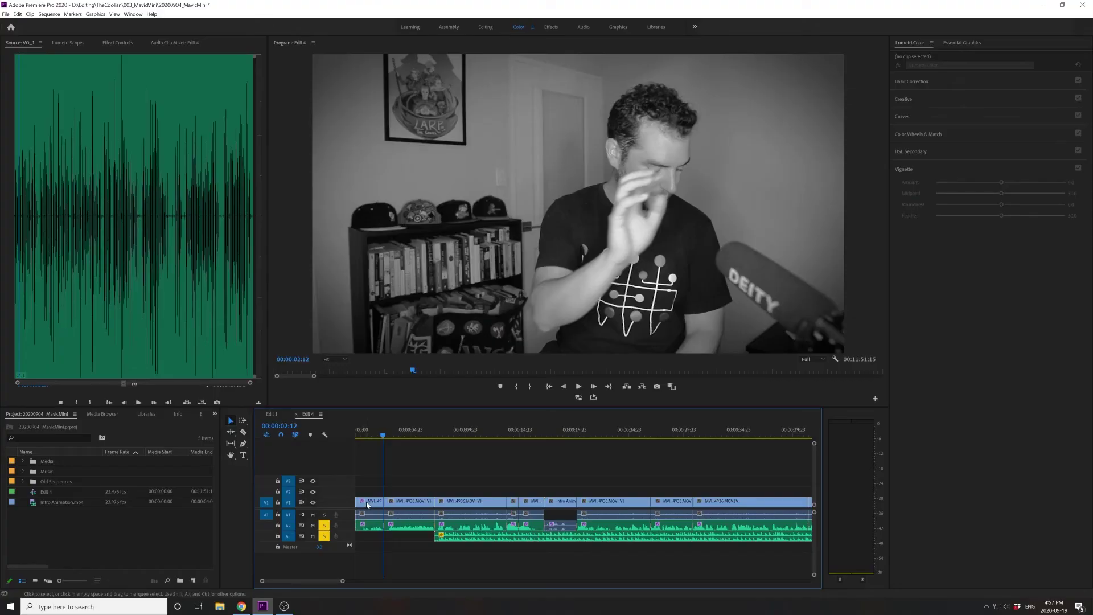
Paste the first clip's Lumetri Color attributes onto all later clips via Track Select Forward, then preview them
left_click(367, 505)
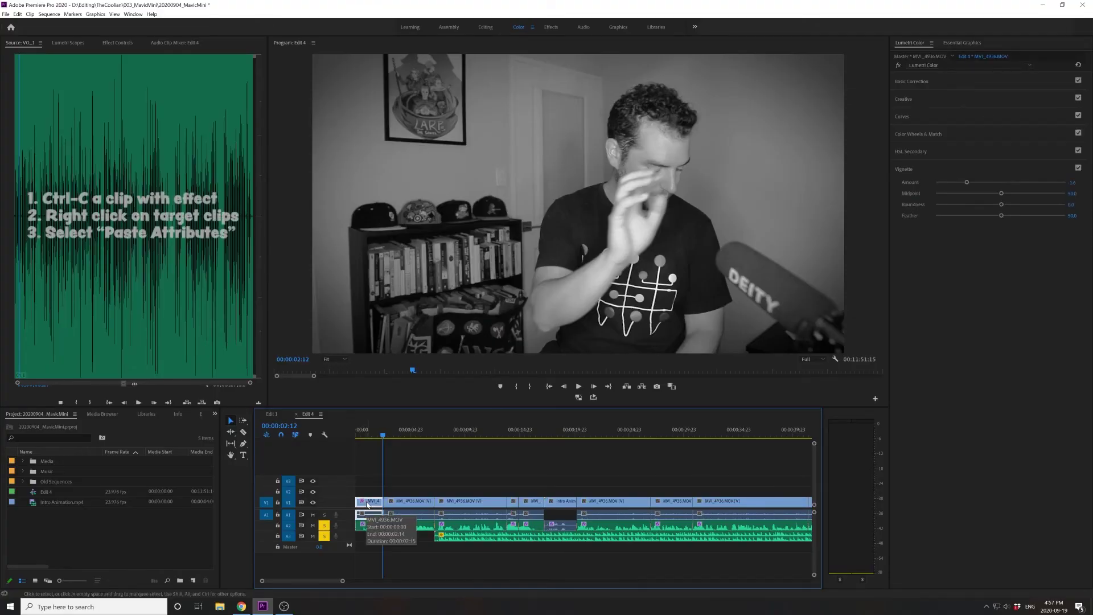
key("a")
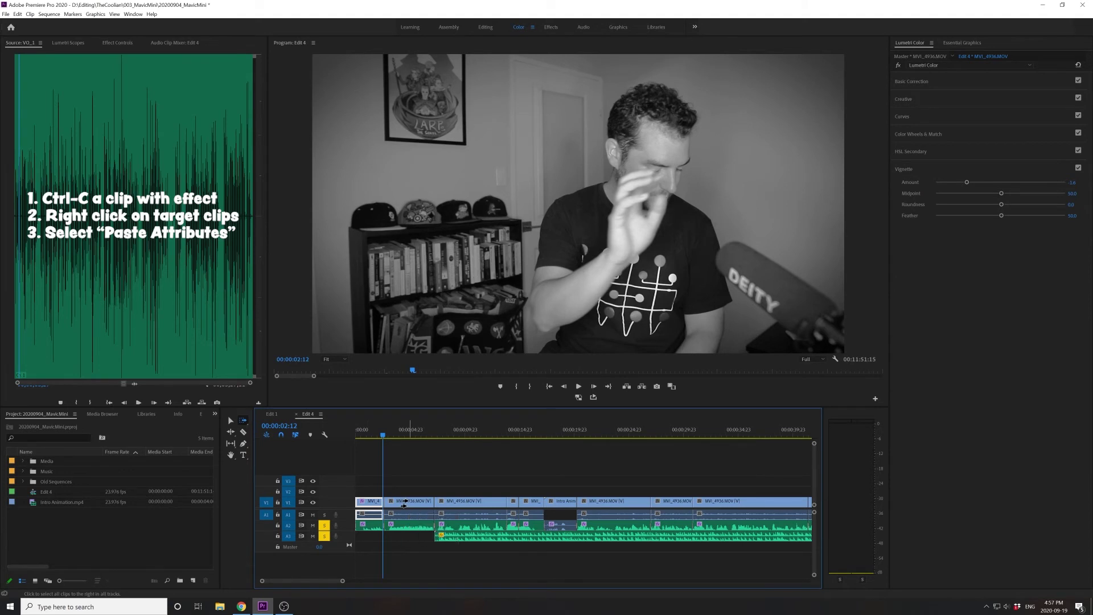
left_click(403, 504)
right_click(408, 504)
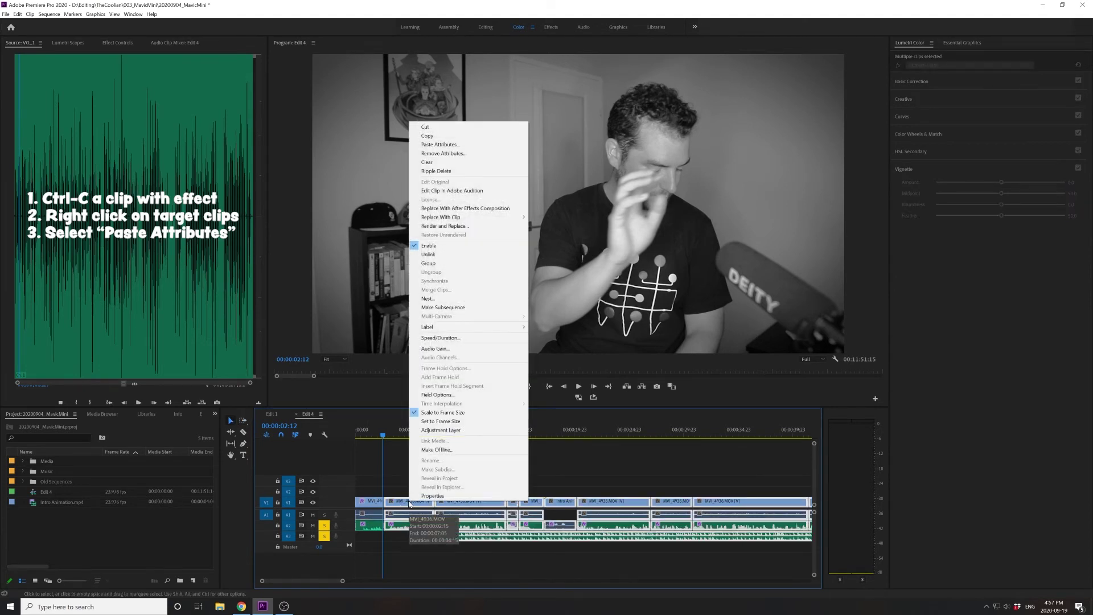
left_click(440, 146)
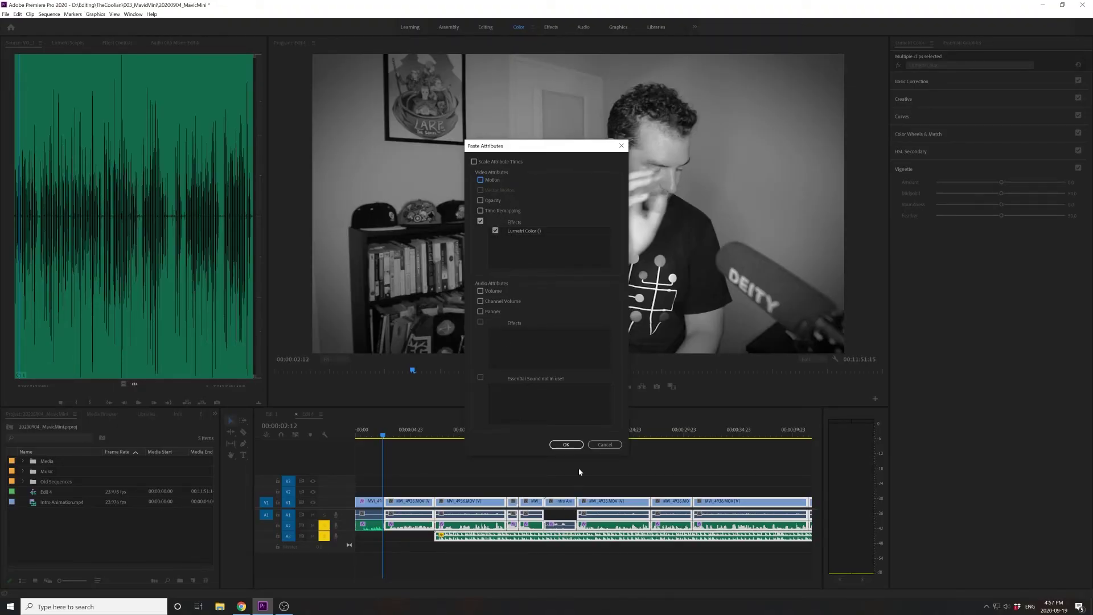
left_click(565, 445)
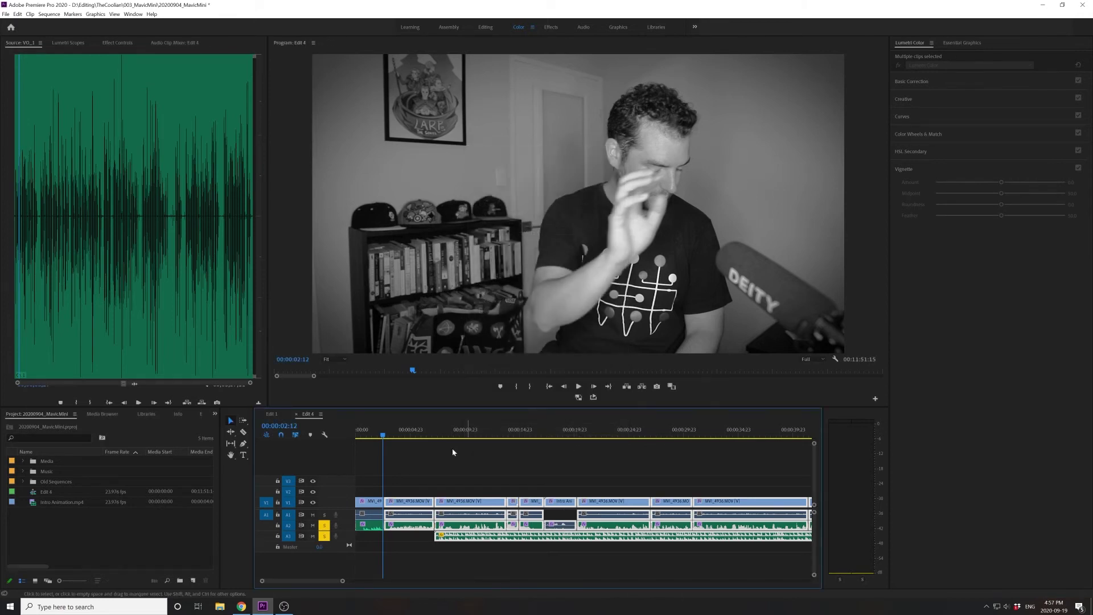
left_click(421, 436)
left_click_drag(422, 436, 594, 431)
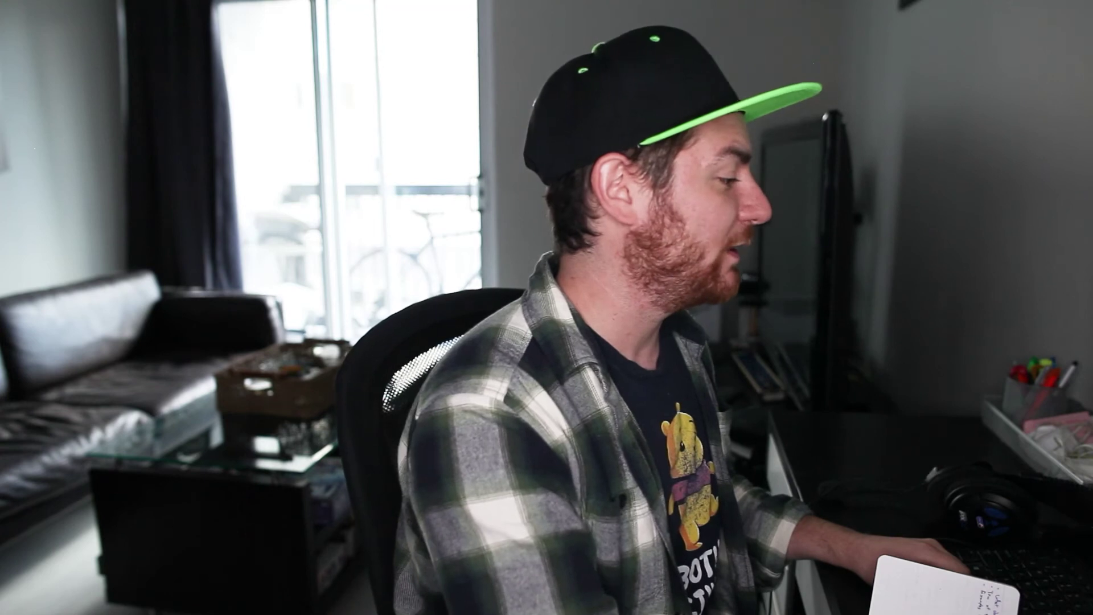
Marquee-select the next two clips and paste the Lumetri Color attribute onto them
left_click_drag(419, 482, 465, 506)
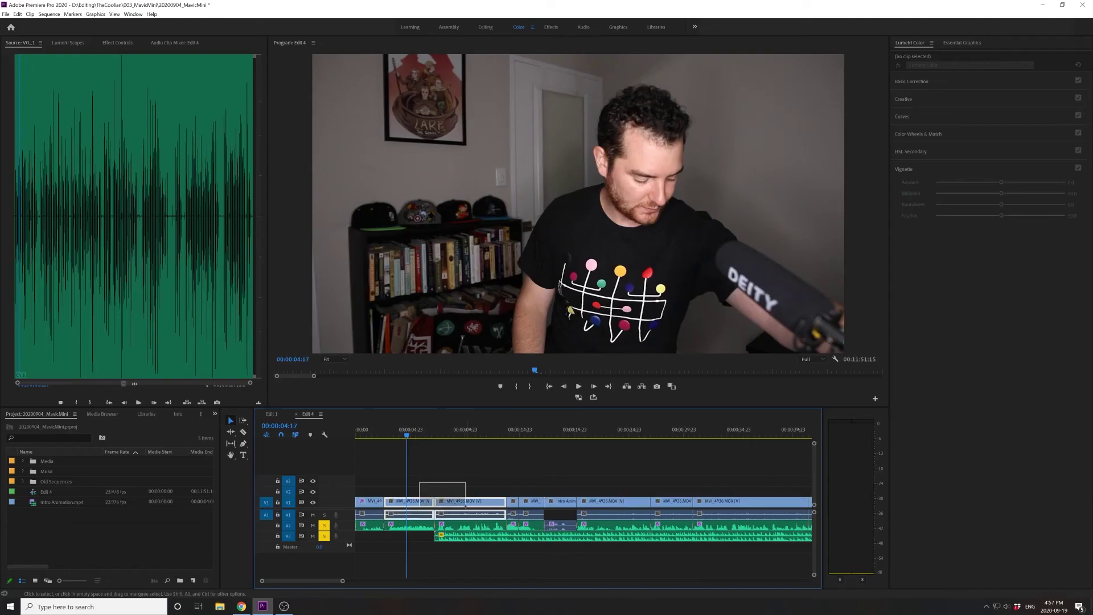
right_click(468, 503)
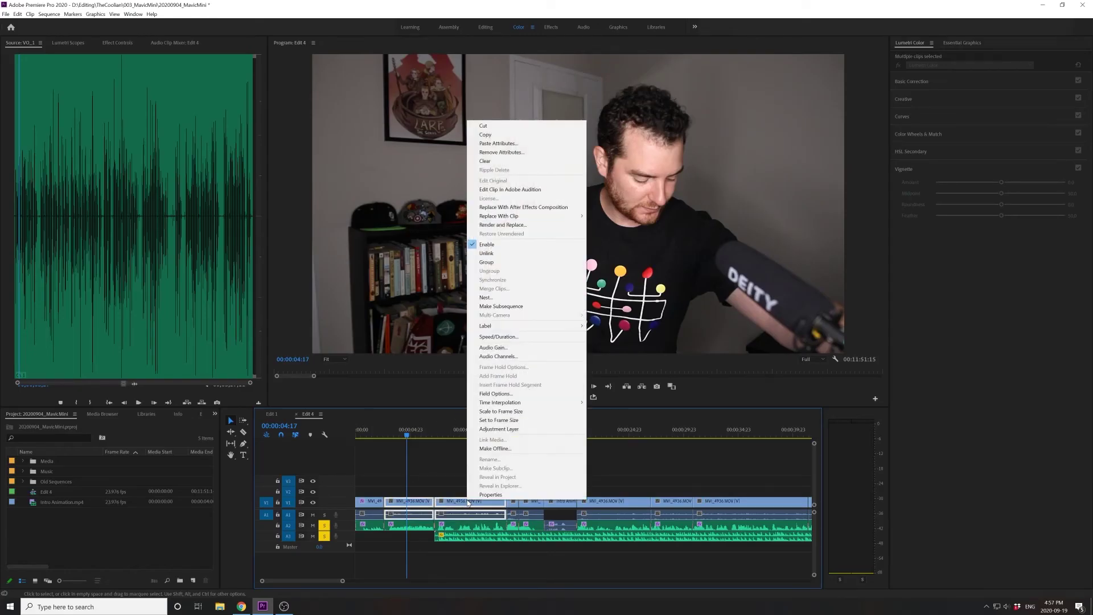
left_click(506, 143)
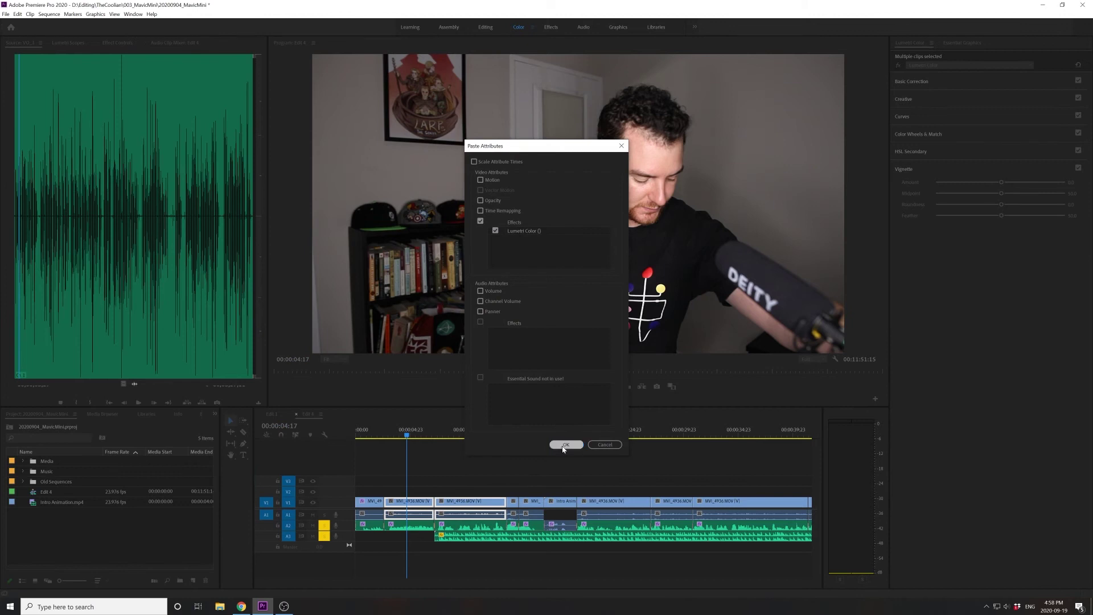
left_click(565, 444)
mouse_move(513, 436)
left_mouse_down()
mouse_move(500, 436)
mouse_move(510, 437)
left_mouse_up()
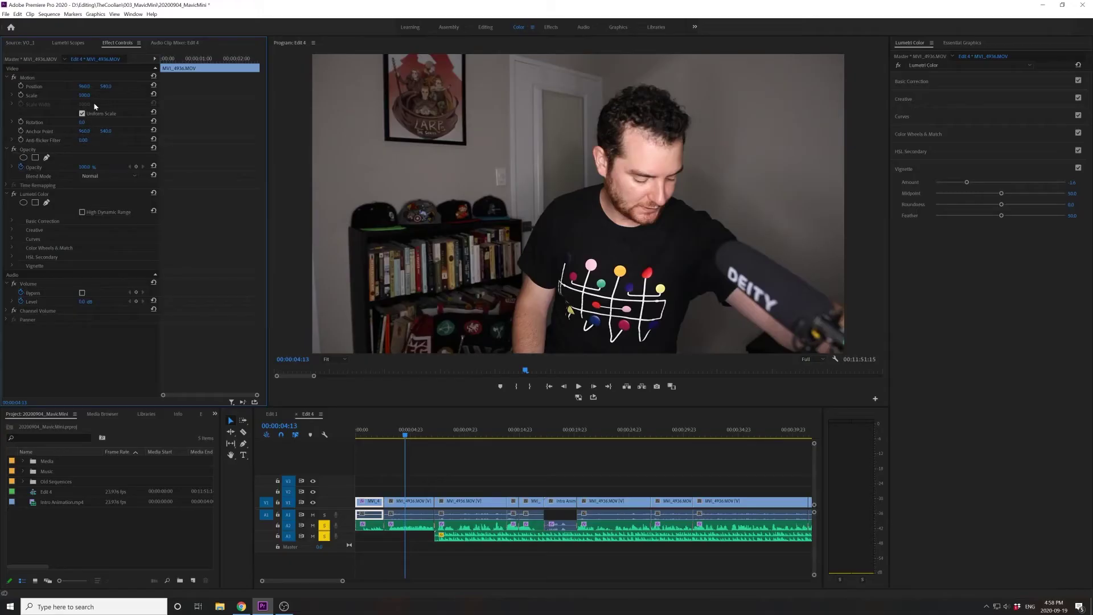
Select the Lumetri Color effect, then select the second and third clips to strip their grade
left_click(39, 195)
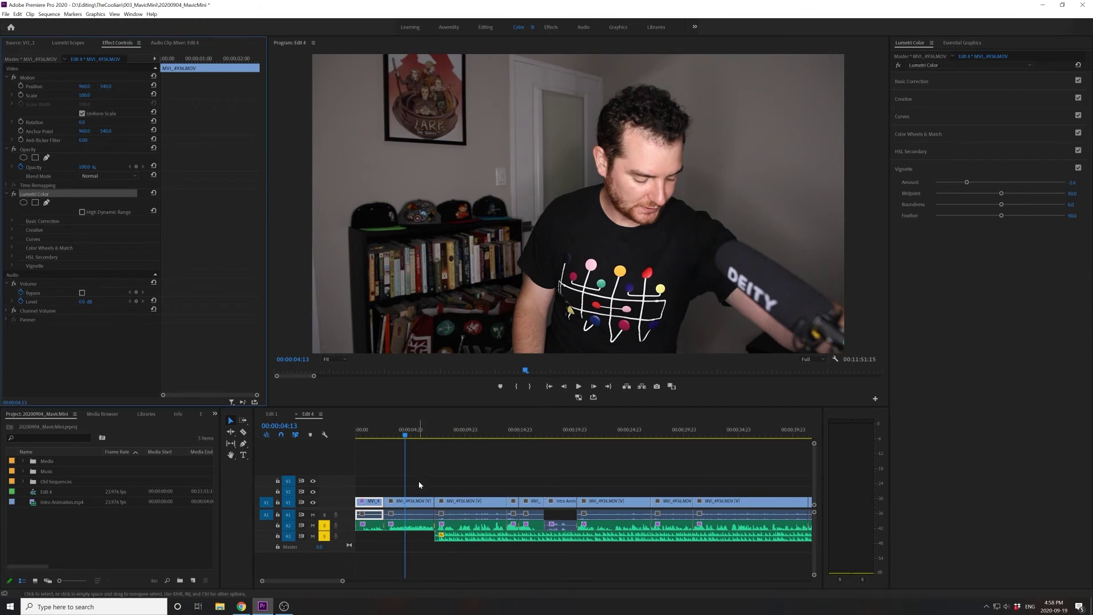
left_click(420, 500)
left_click(463, 500, "shift")
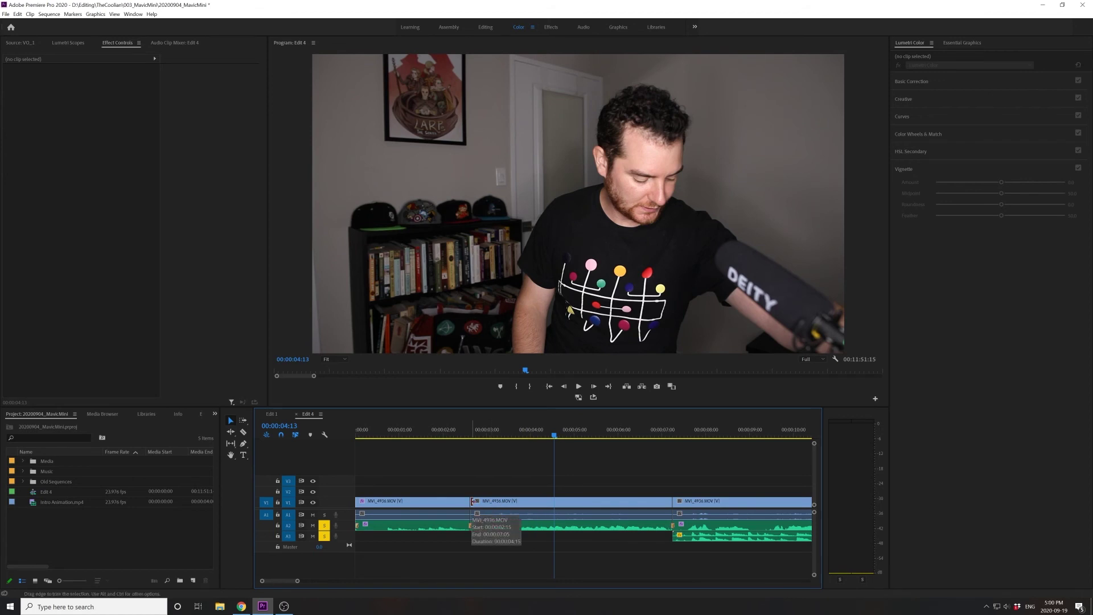
Trim the second clip's start later, extend only its video back, then move and delete its audio part
left_click_drag(472, 501, 550, 502)
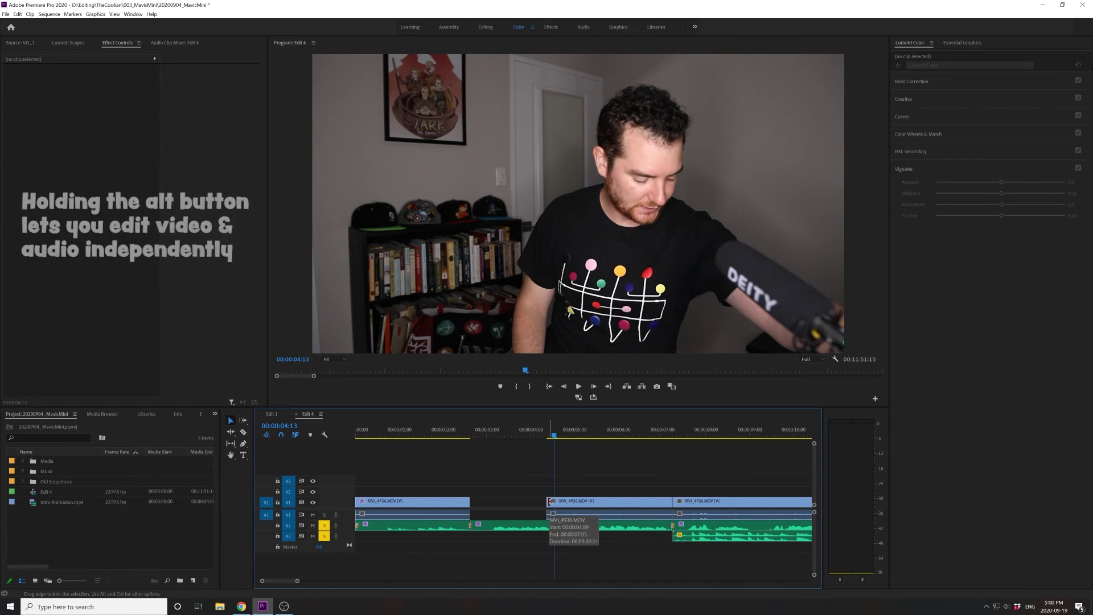
left_click_drag(550, 501, 500, 501)
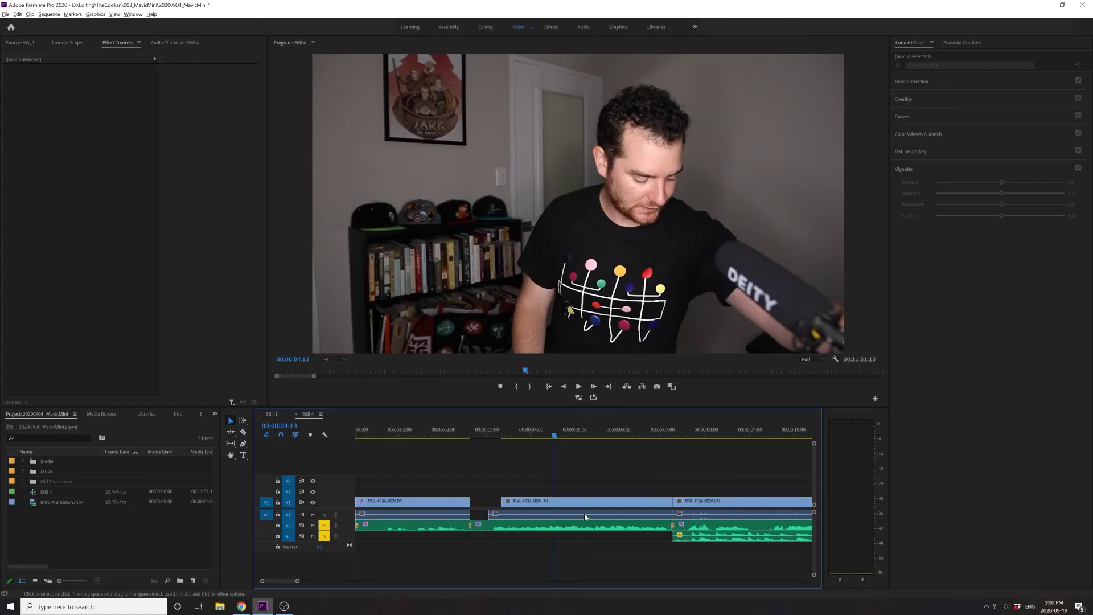
left_click(584, 513)
mouse_move(584, 514)
left_mouse_down()
mouse_move(557, 513)
mouse_move(579, 514)
left_mouse_up()
key("Delete")
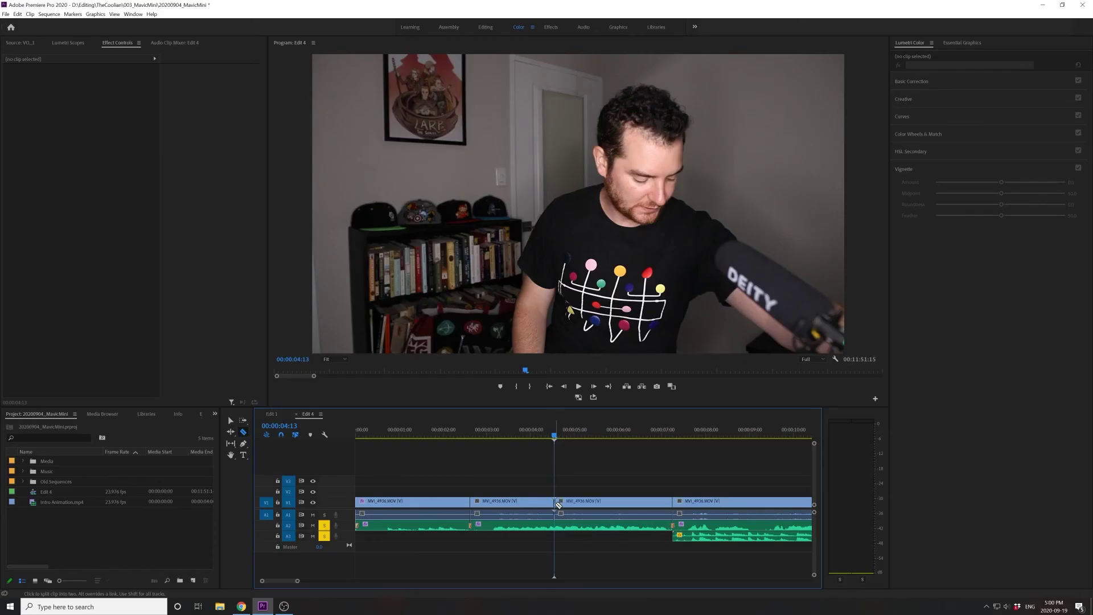
key("space")
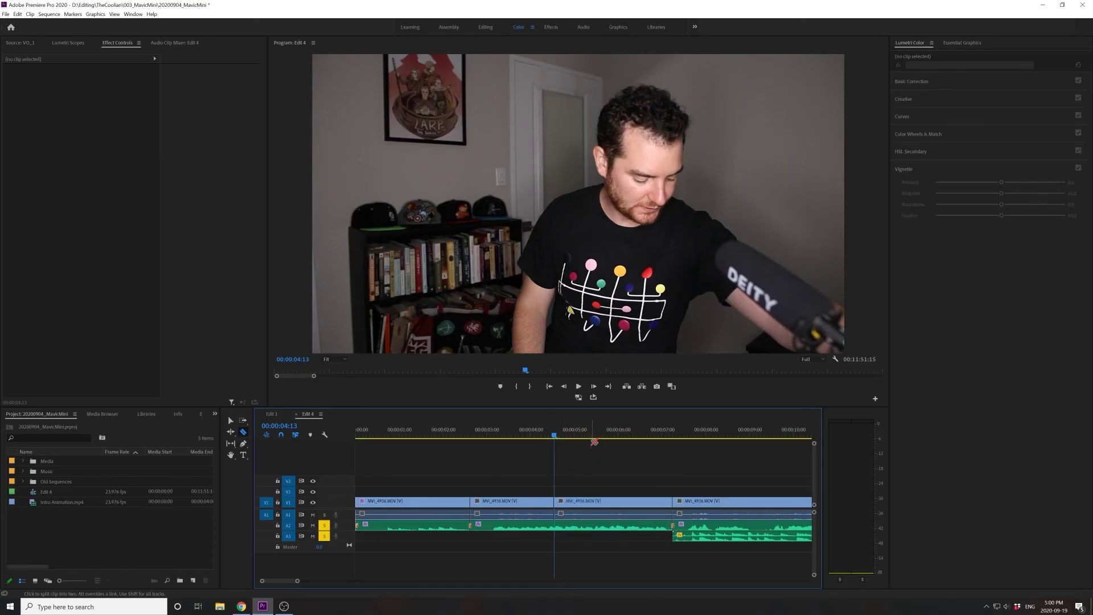
Razor-cut the audio clip, then the video clip, at the playhead, and return to Selection
key("space")
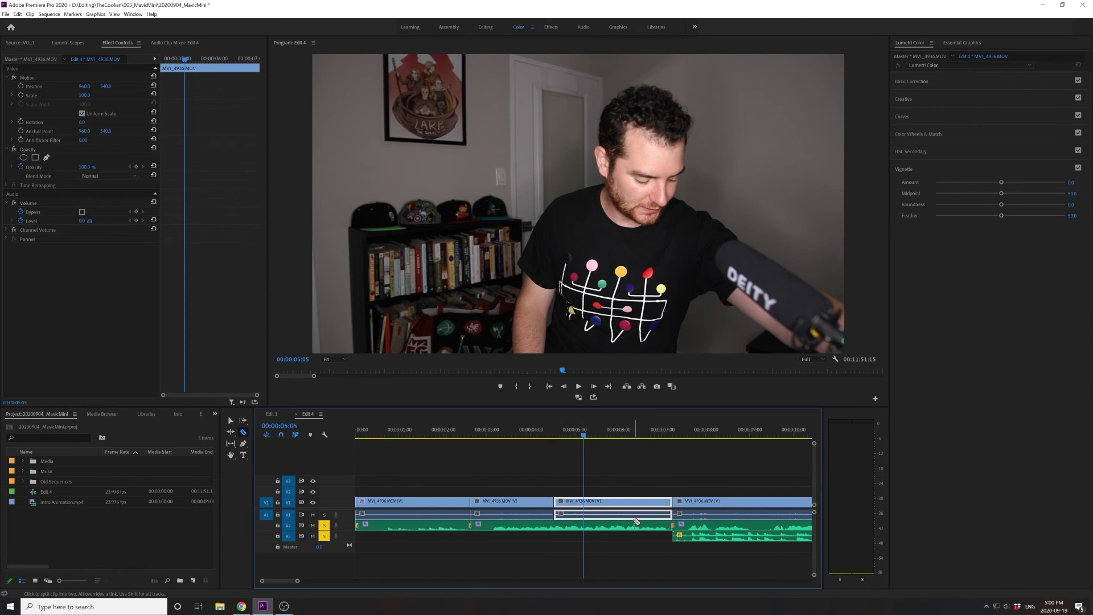
left_click(584, 514)
key("space")
key("space")
left_click(601, 502)
key("v")
left_click(631, 484)
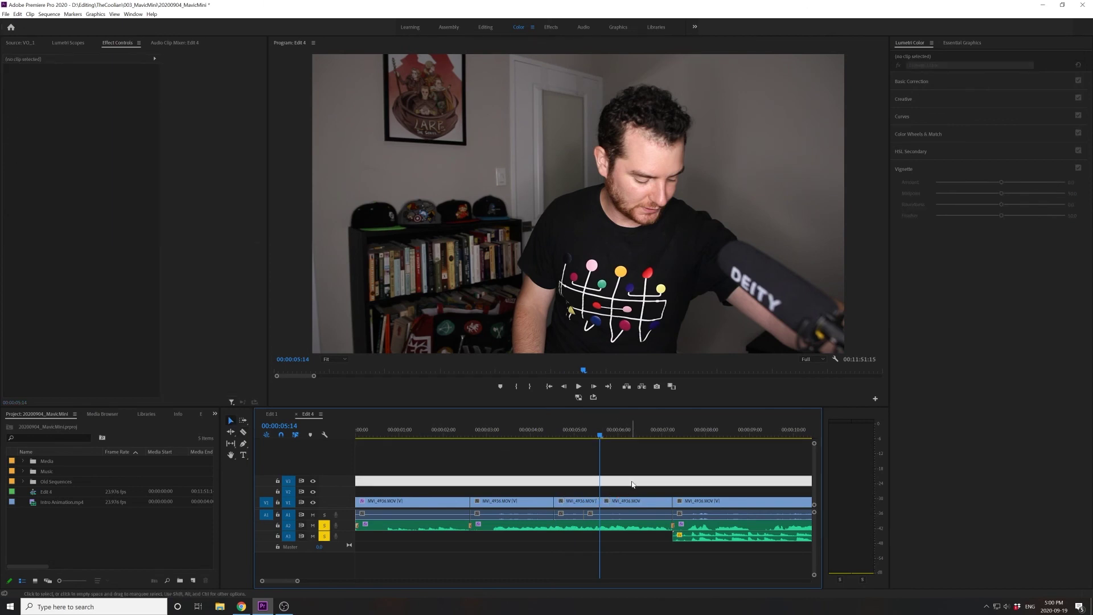